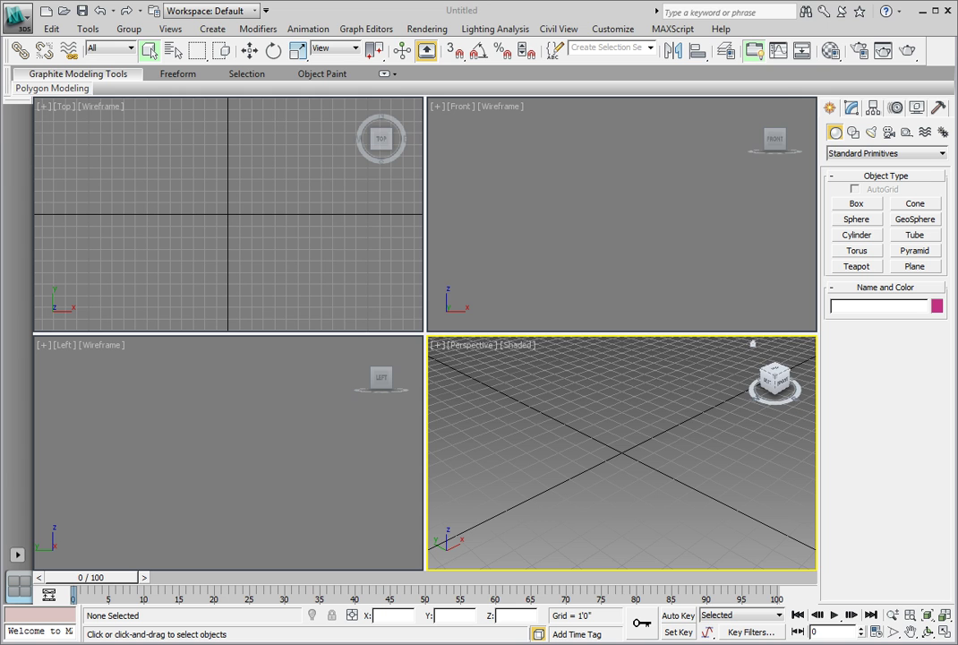
Step: Open Ch06_HDRJadeVase_01.max from the CH 06 folder and test-render the Camera001 view
{"action": "left_click", "coordinate": [64, 11]}
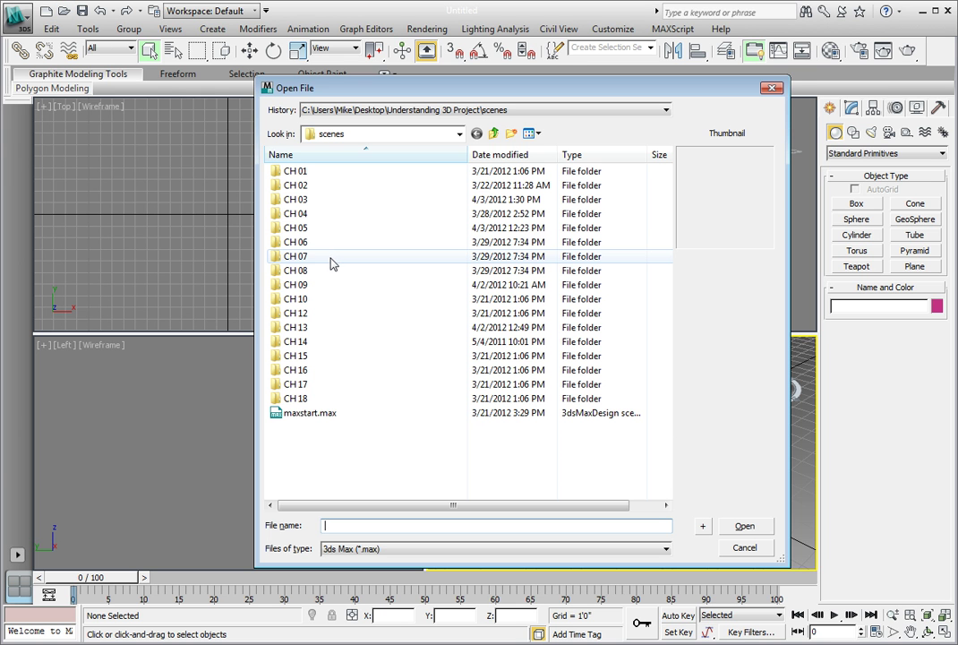
{"action": "double_click", "coordinate": [314, 243]}
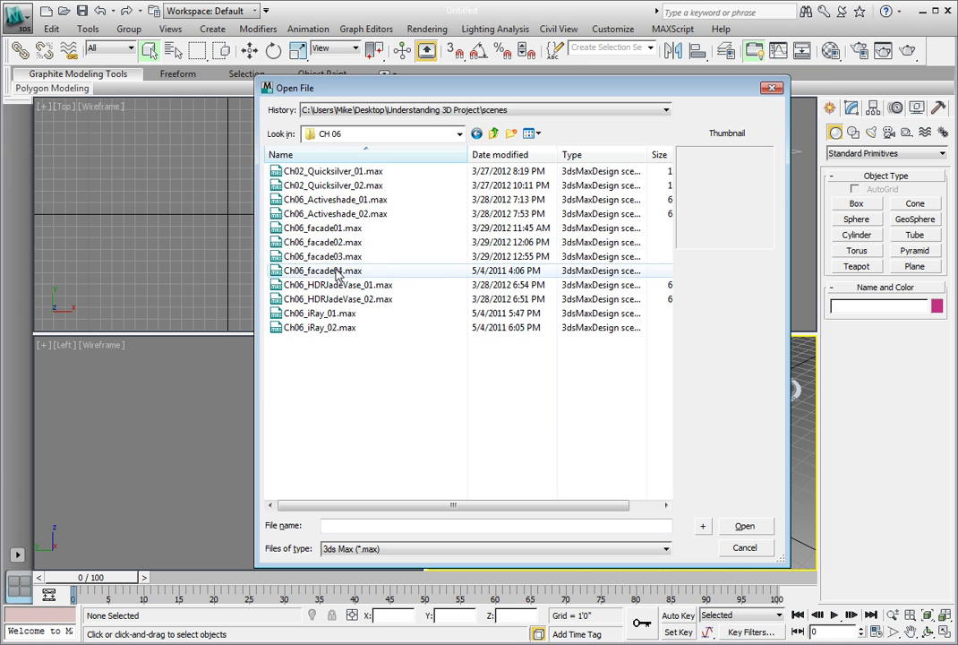
{"action": "left_click", "coordinate": [332, 284]}
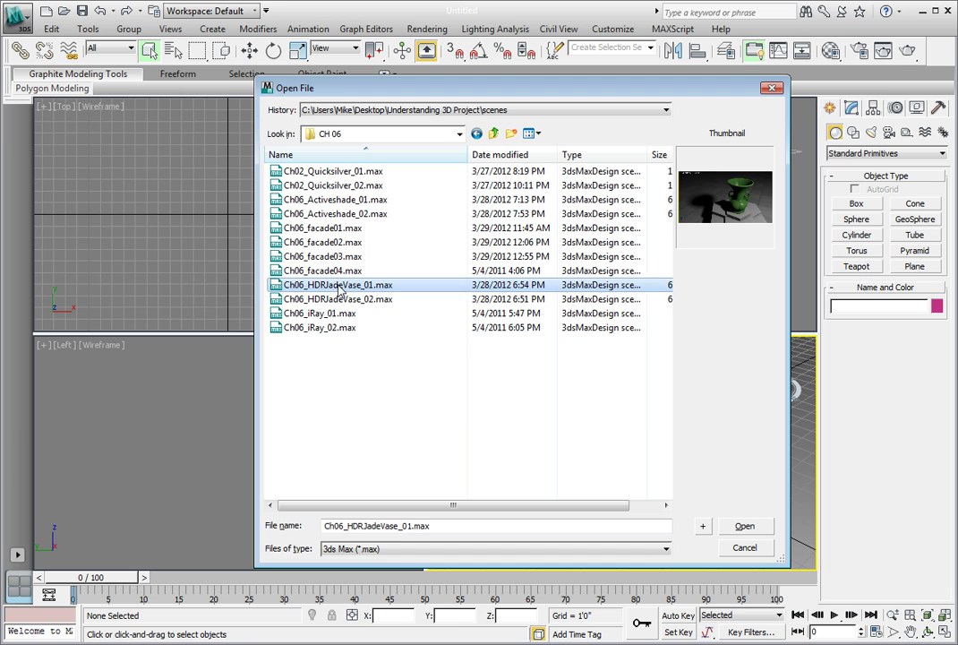
{"action": "left_click", "coordinate": [743, 526]}
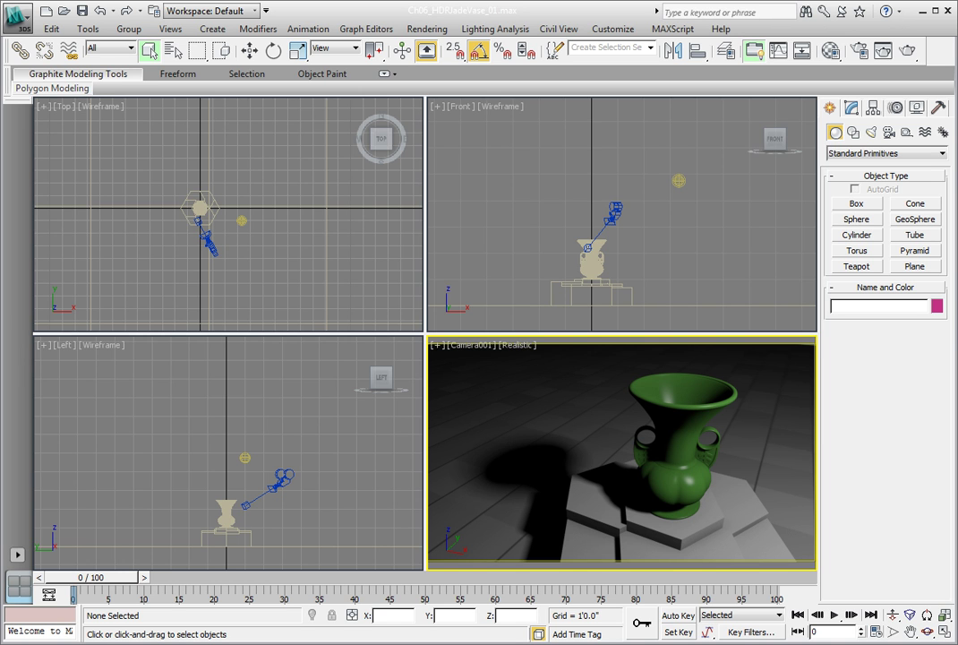
{"action": "left_click", "coordinate": [908, 51]}
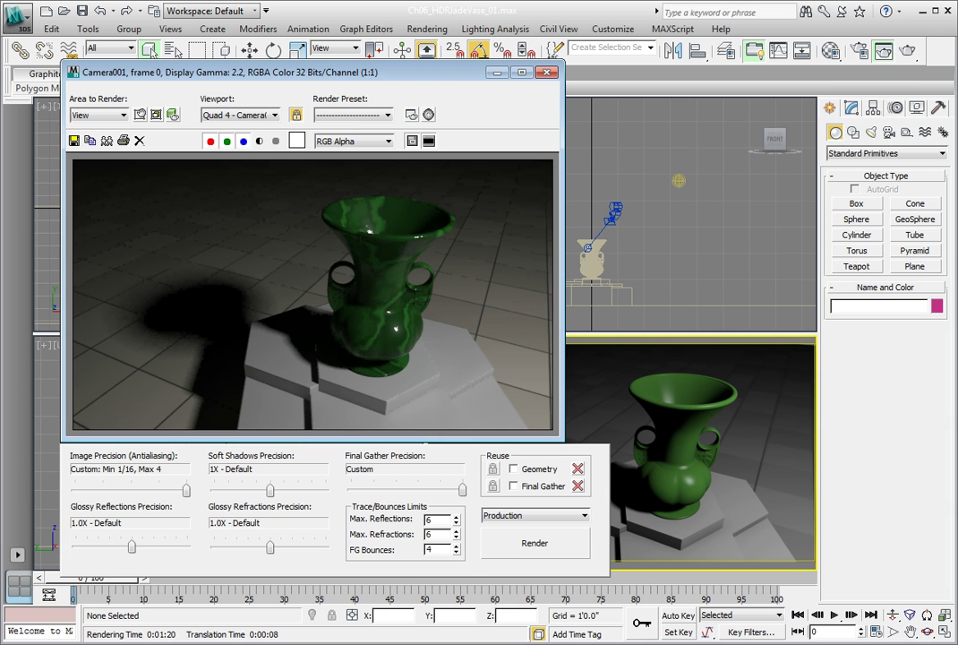
{"action": "left_click", "coordinate": [549, 72]}
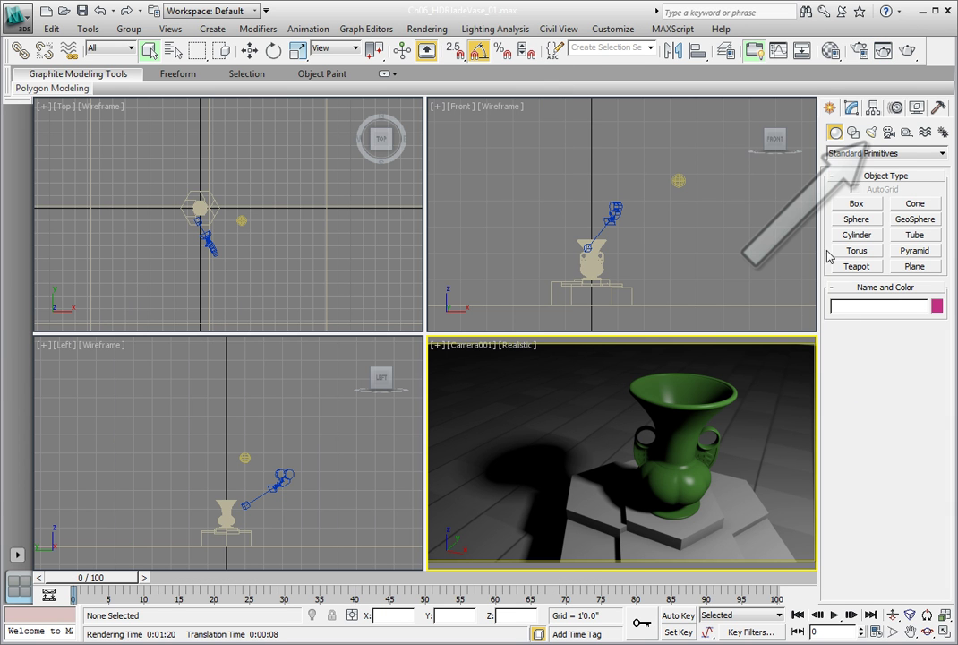
Step: Create a standard Skylight at the center of the vase in the Top view
{"action": "left_click", "coordinate": [872, 131]}
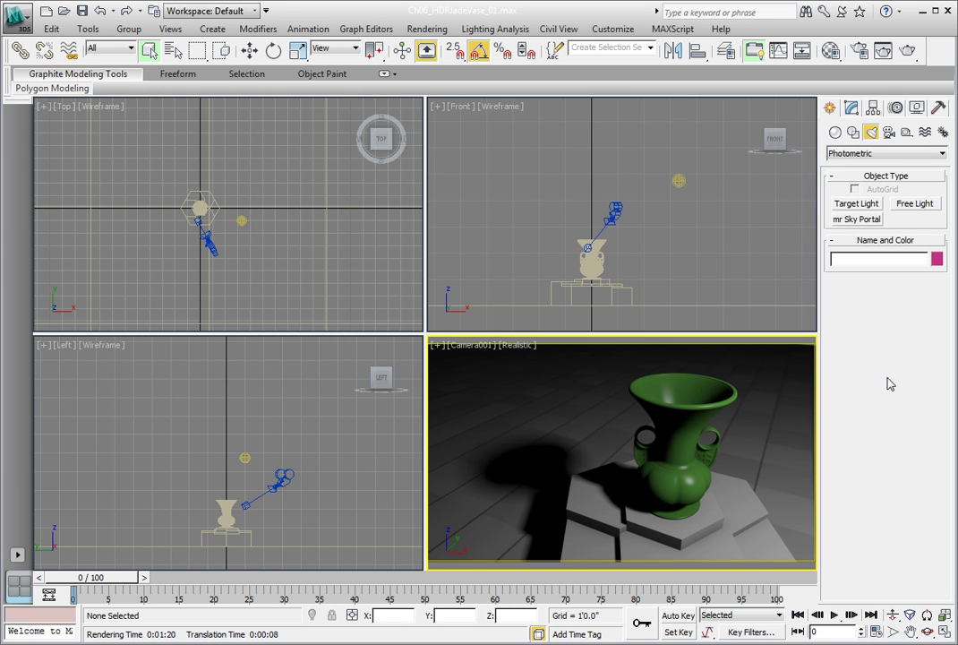
{"action": "left_click", "coordinate": [886, 153]}
{"action": "left_click", "coordinate": [886, 177]}
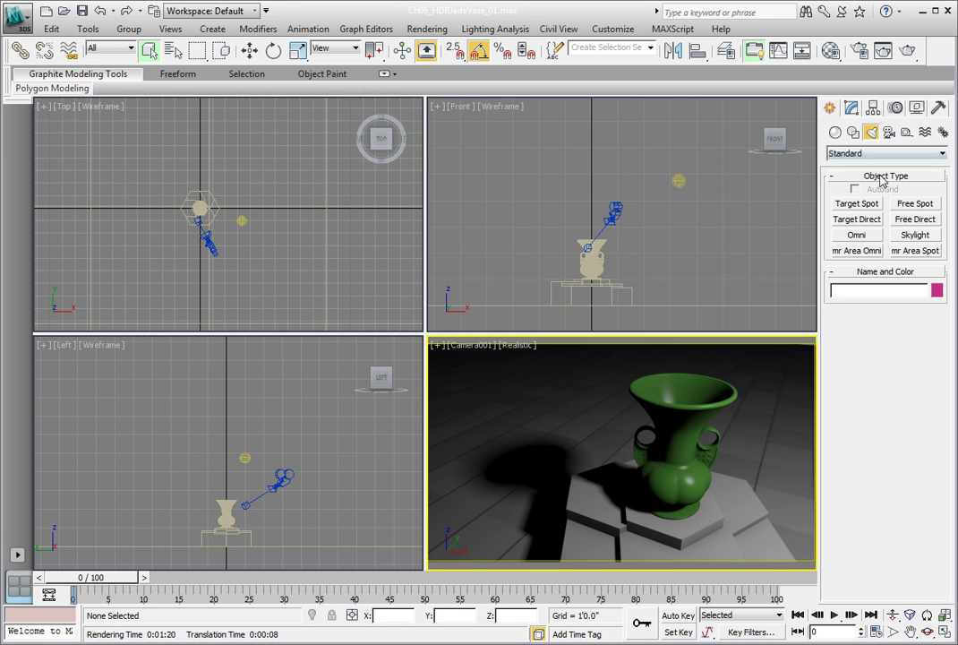
{"action": "left_click", "coordinate": [926, 238]}
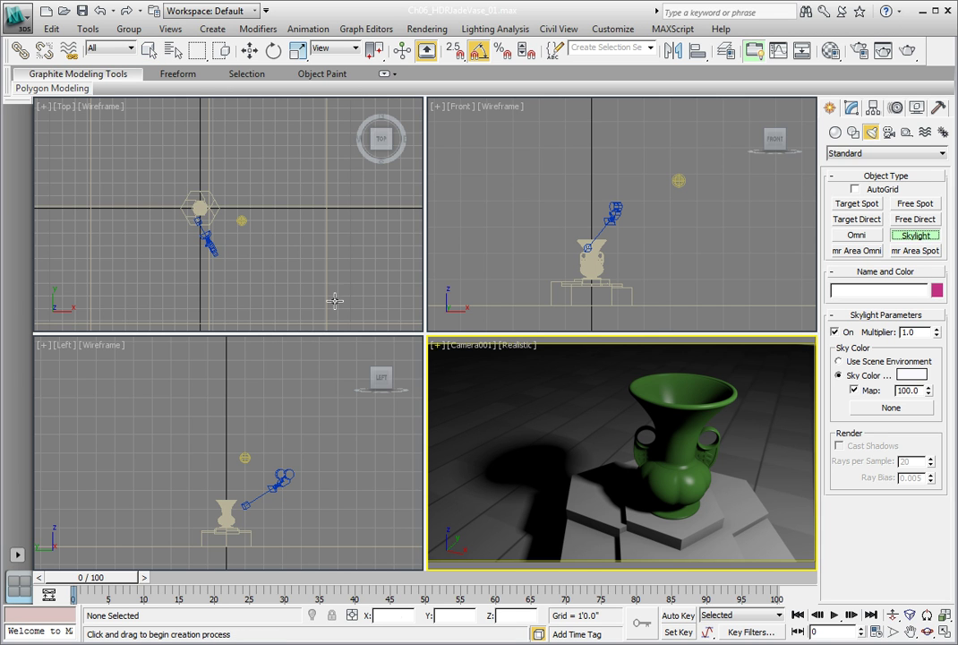
{"action": "right_click", "coordinate": [271, 249]}
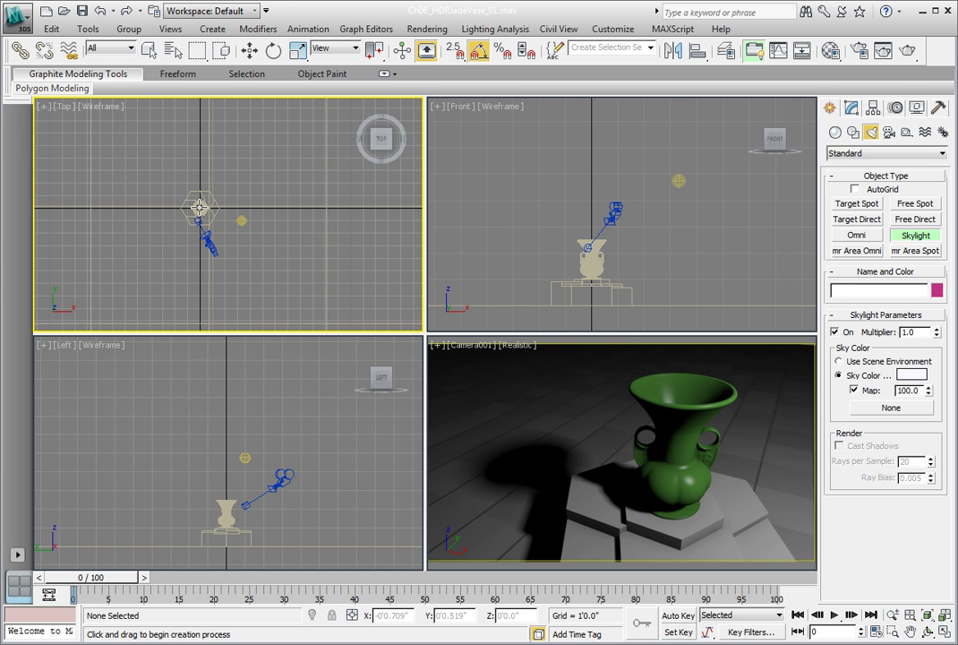
{"action": "left_click", "coordinate": [199, 208]}
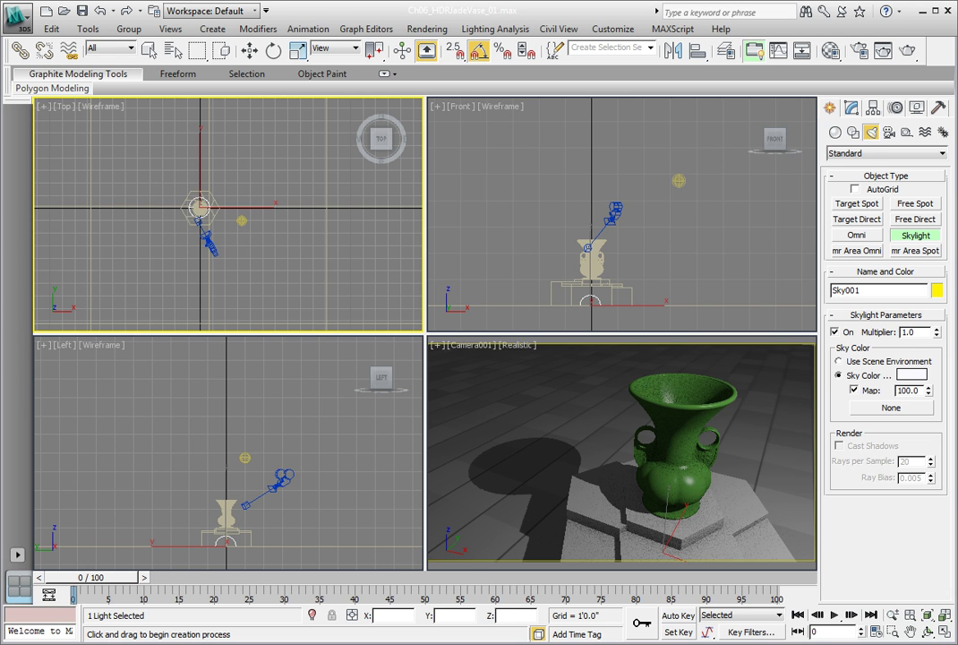
Step: Show the skylight's modifiable parameters and examine its sky color values without changing them
{"action": "left_click", "coordinate": [852, 109]}
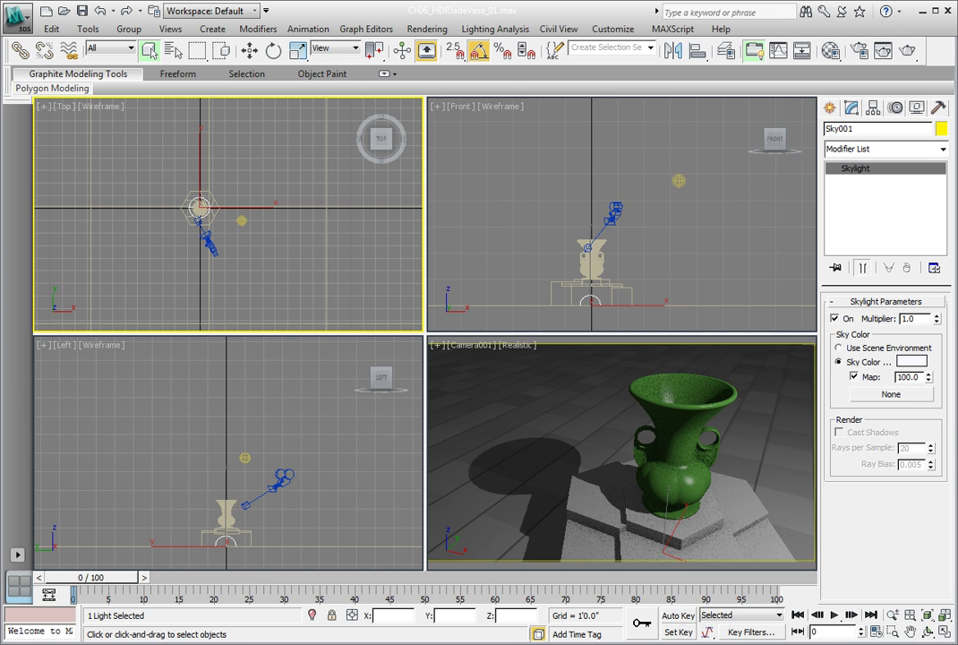
{"action": "left_click", "coordinate": [912, 361]}
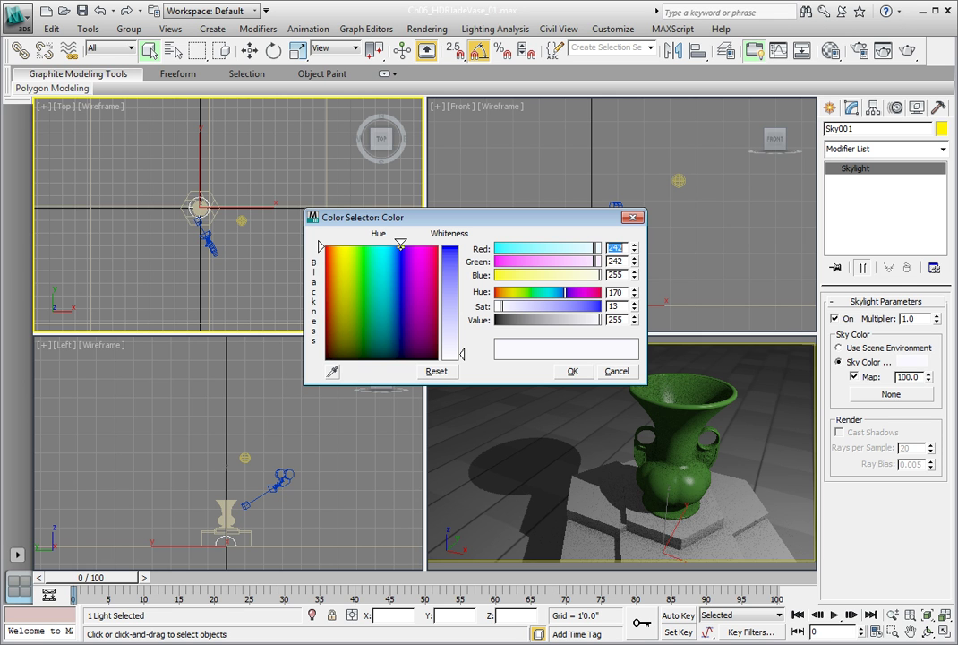
{"action": "left_click", "coordinate": [632, 219]}
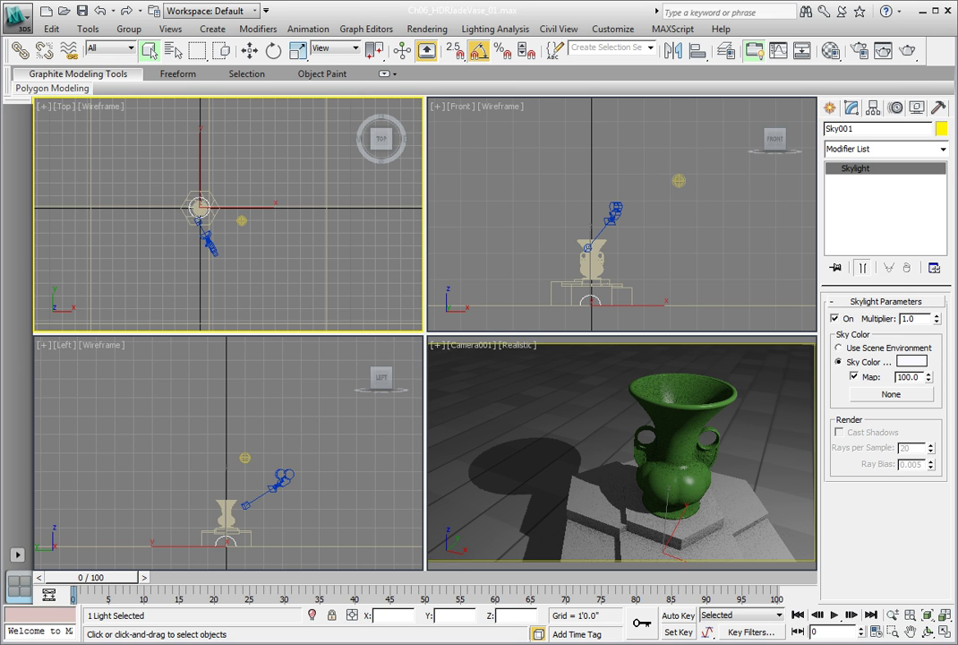
Step: Pick studio_Light.hdr as the Bitmap for the skylight's sky color map and open its HDRI load settings
{"action": "left_click", "coordinate": [889, 395]}
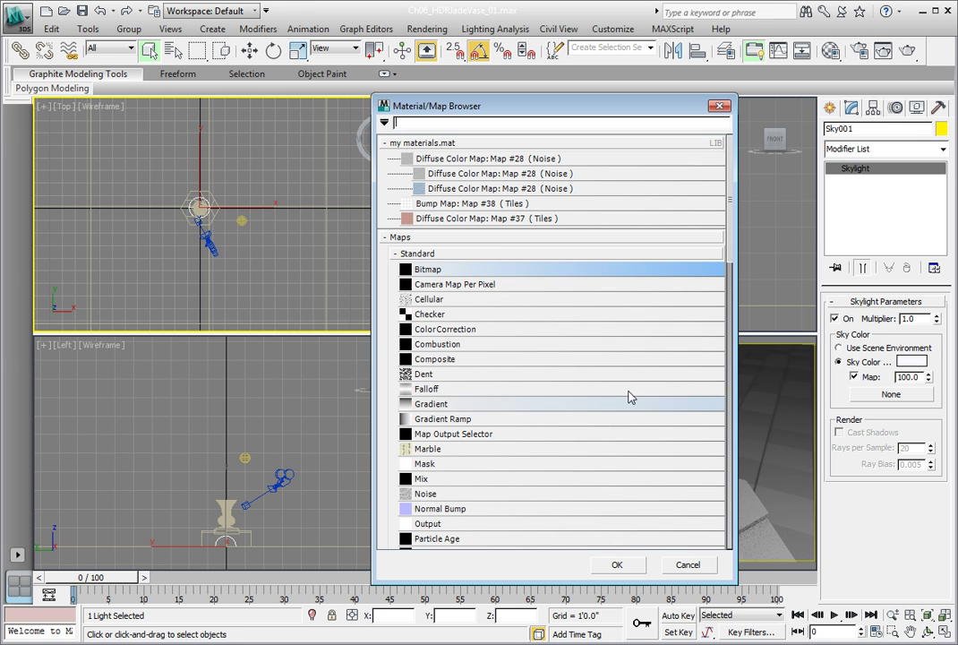
{"action": "double_click", "coordinate": [427, 268]}
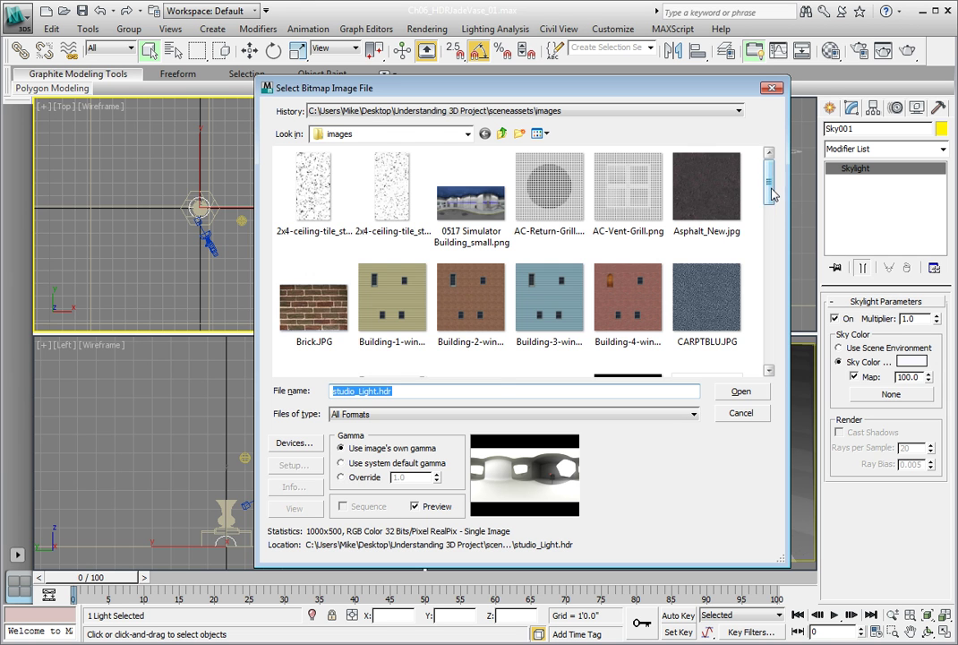
{"action": "left_click_drag", "start_coordinate": [769, 191], "coordinate": [760, 312]}
{"action": "left_click", "coordinate": [708, 269]}
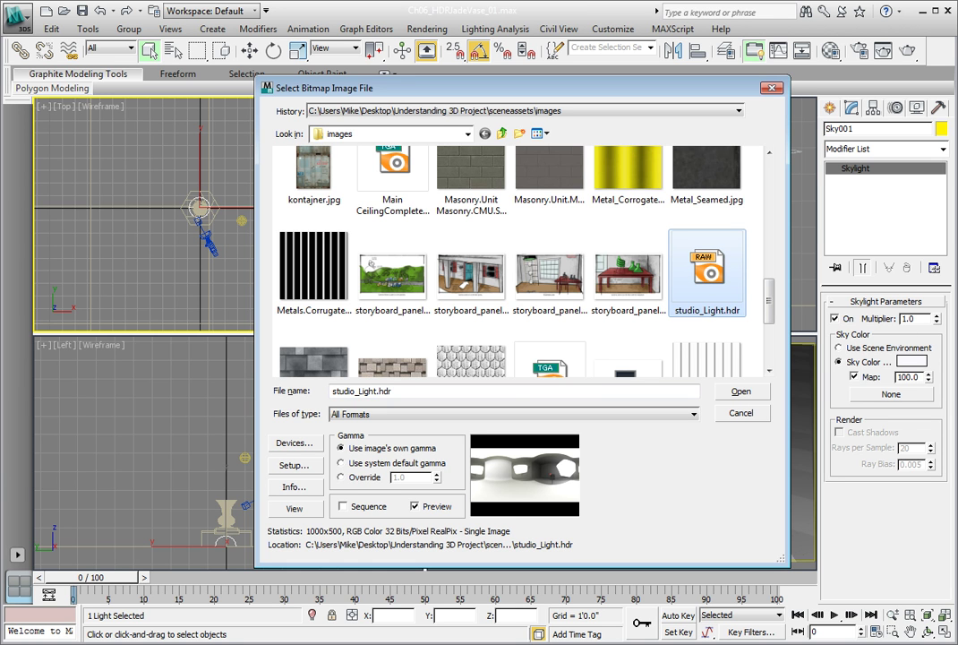
{"action": "left_click", "coordinate": [293, 465]}
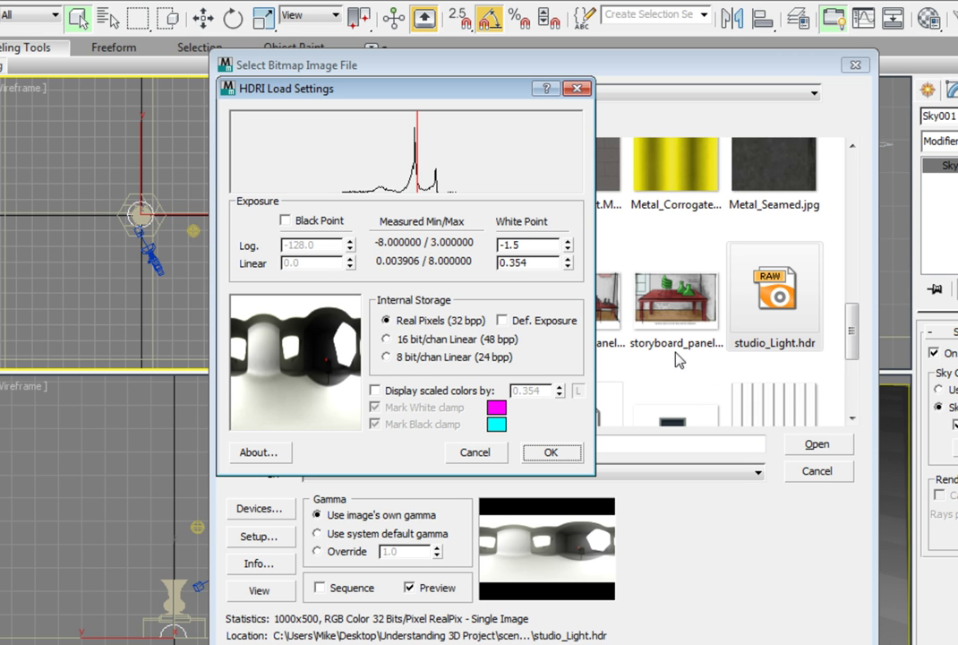
Step: Try a logarithmic white point of -1.8 for the HDR image
{"action": "left_click", "coordinate": [568, 240]}
{"action": "left_click", "coordinate": [568, 240]}
{"action": "mouse_move", "coordinate": [568, 242]}
{"action": "left_mouse_down"}
{"action": "mouse_move", "coordinate": [568, 214]}
{"action": "mouse_move", "coordinate": [569, 265]}
{"action": "mouse_move", "coordinate": [569, 240]}
{"action": "left_mouse_up"}
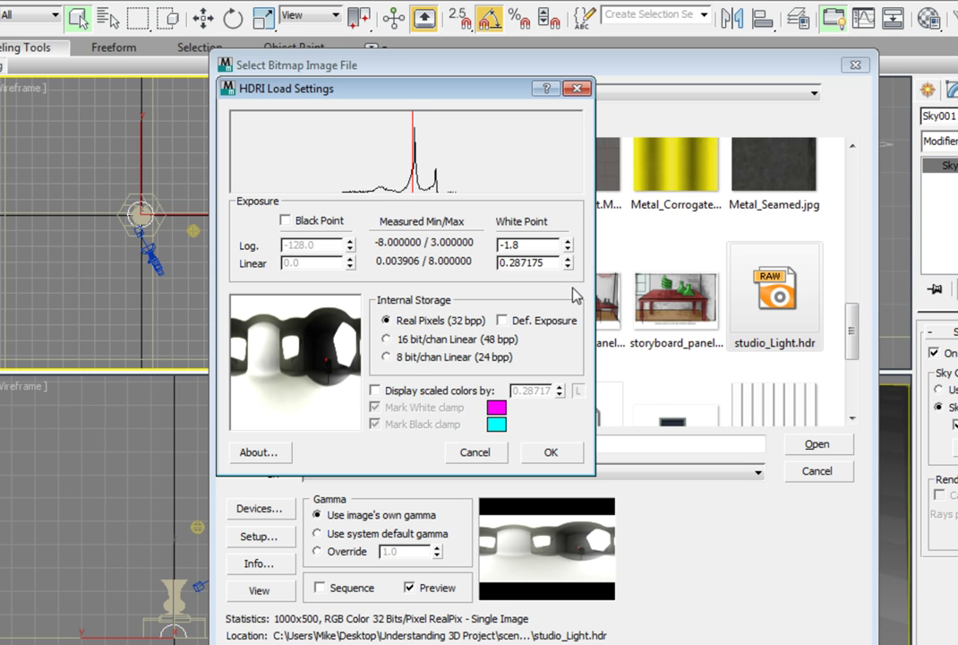
Step: Set the HDR image's logarithmic white point to -1.5 and load it using the system default gamma
{"action": "double_click", "coordinate": [512, 245]}
{"action": "type", "text": "-1.5"}
{"action": "key", "text": "Return"}
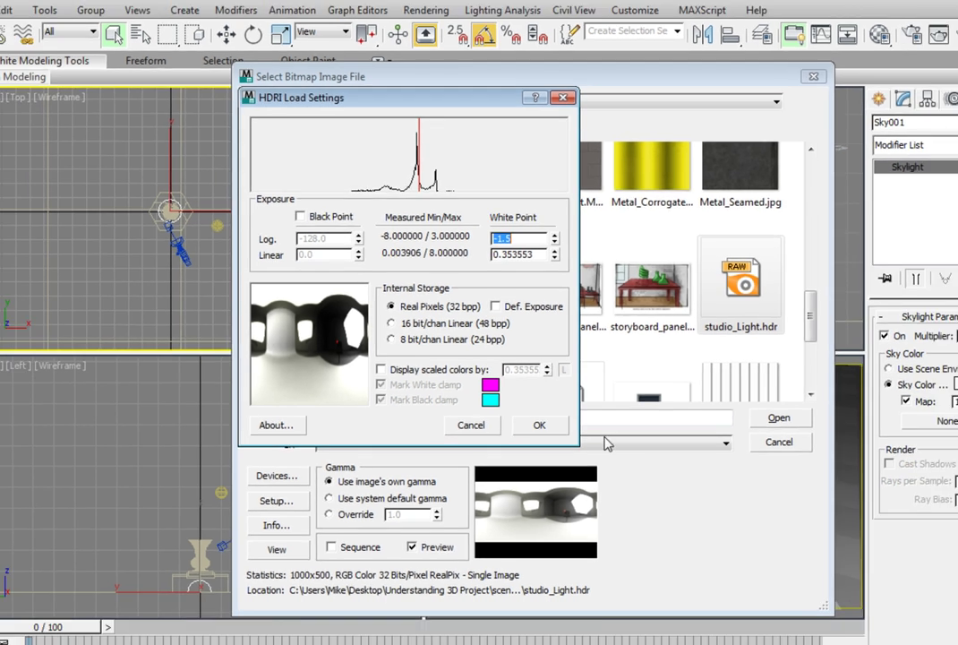
{"action": "left_click", "coordinate": [551, 453]}
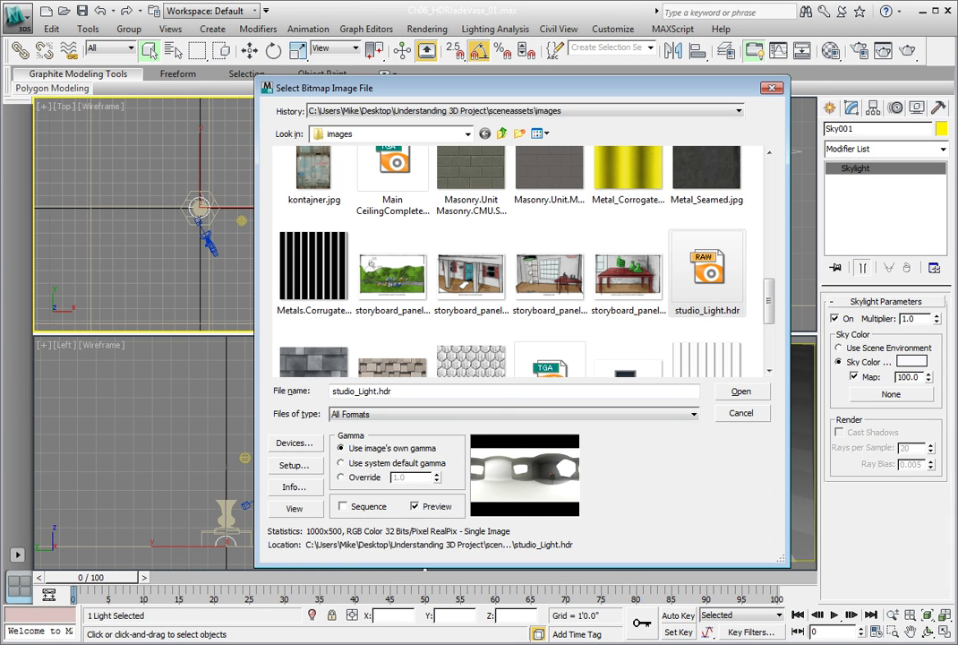
{"action": "left_click", "coordinate": [353, 465]}
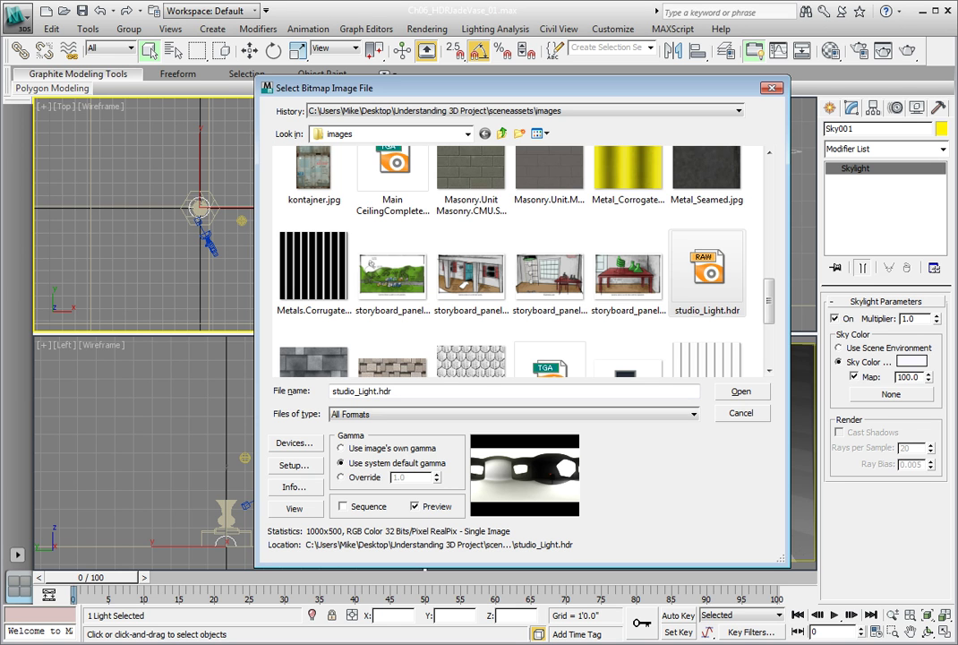
{"action": "left_click", "coordinate": [741, 391]}
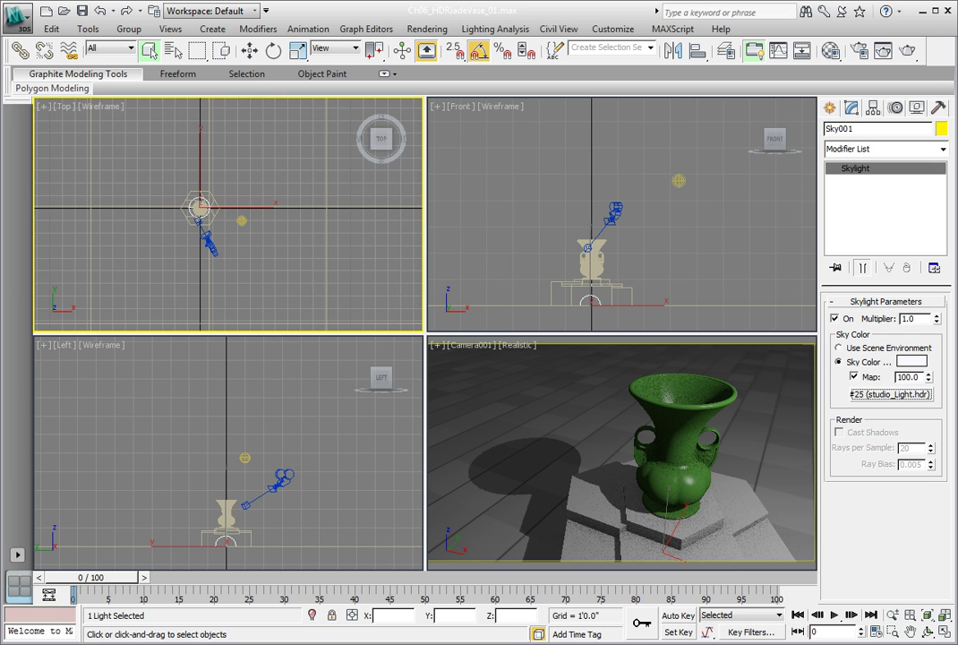
Step: Turn off the photometric sphere light above the vase and test-render the Camera001 view
{"action": "left_click", "coordinate": [245, 222]}
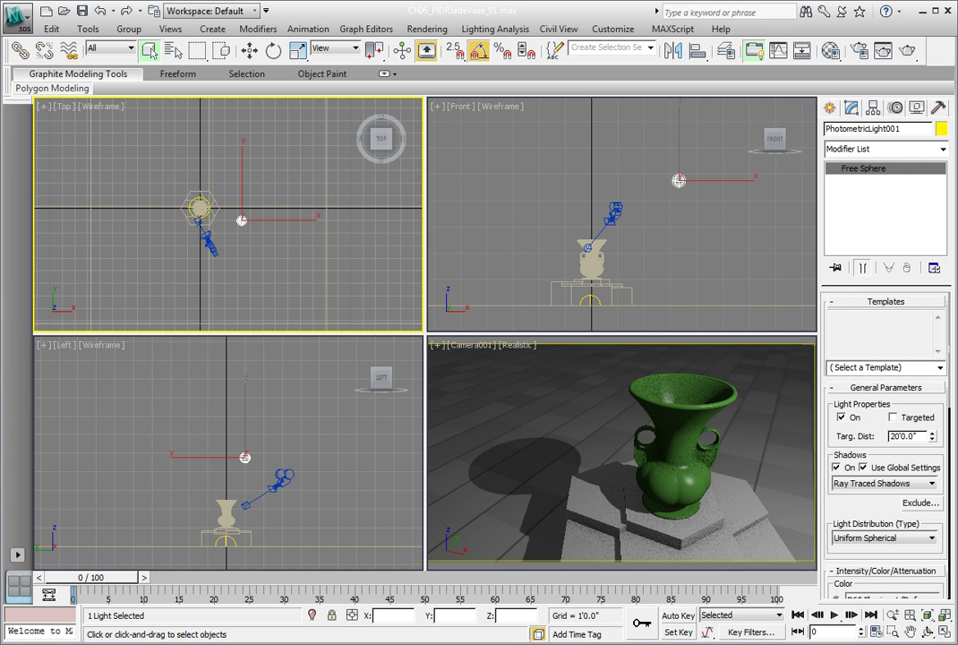
{"action": "left_click", "coordinate": [841, 417]}
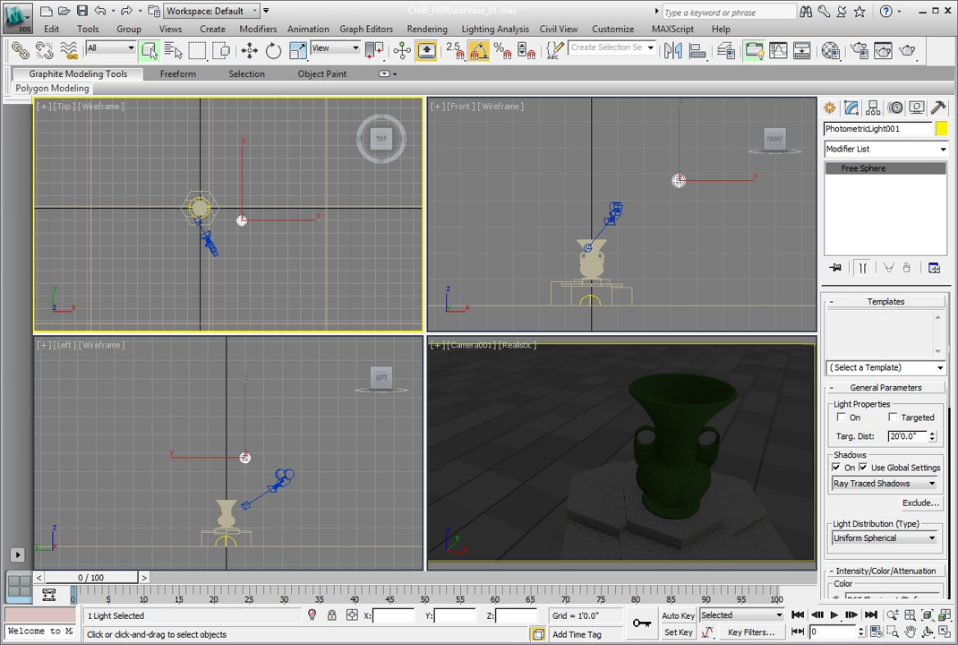
{"action": "left_click", "coordinate": [908, 51]}
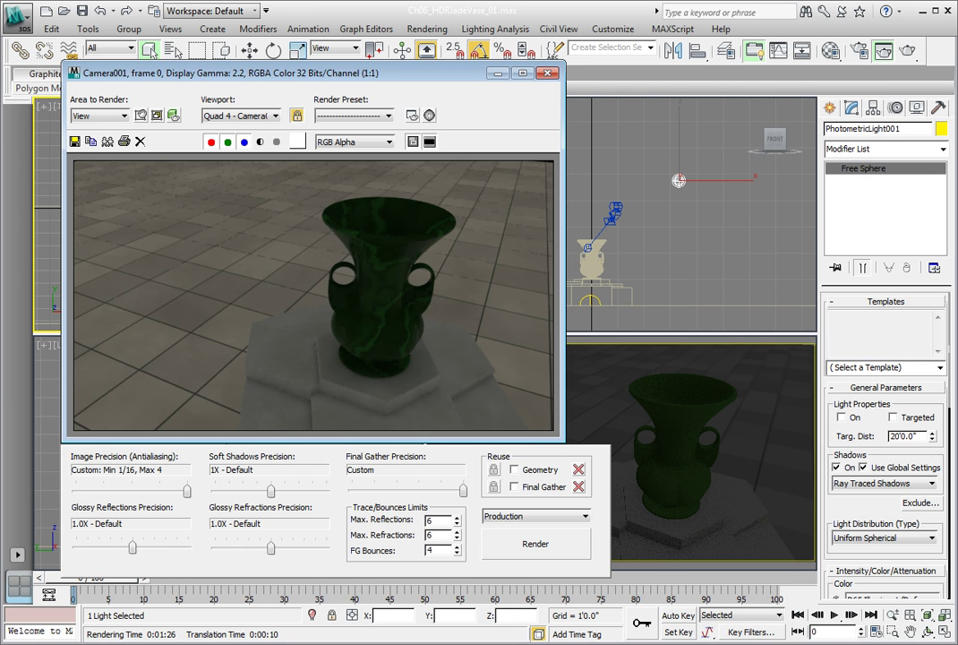
{"action": "left_click", "coordinate": [548, 73]}
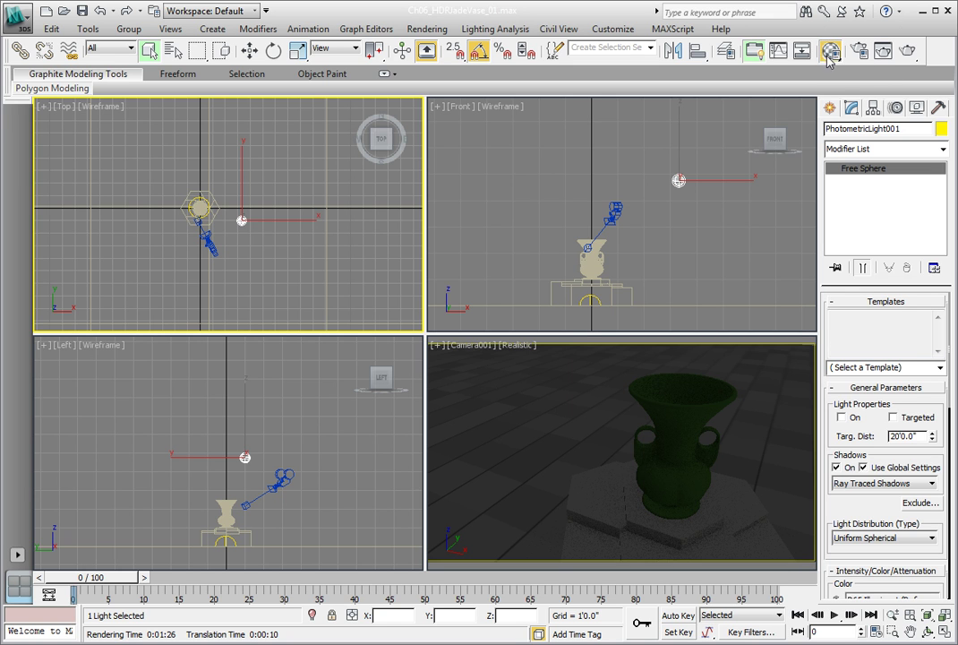
Step: Place the skylight's studio_Light.hdr map as an instance in an unused Material Editor sample slot
{"action": "left_click_drag", "start_coordinate": [831, 51], "coordinate": [833, 80]}
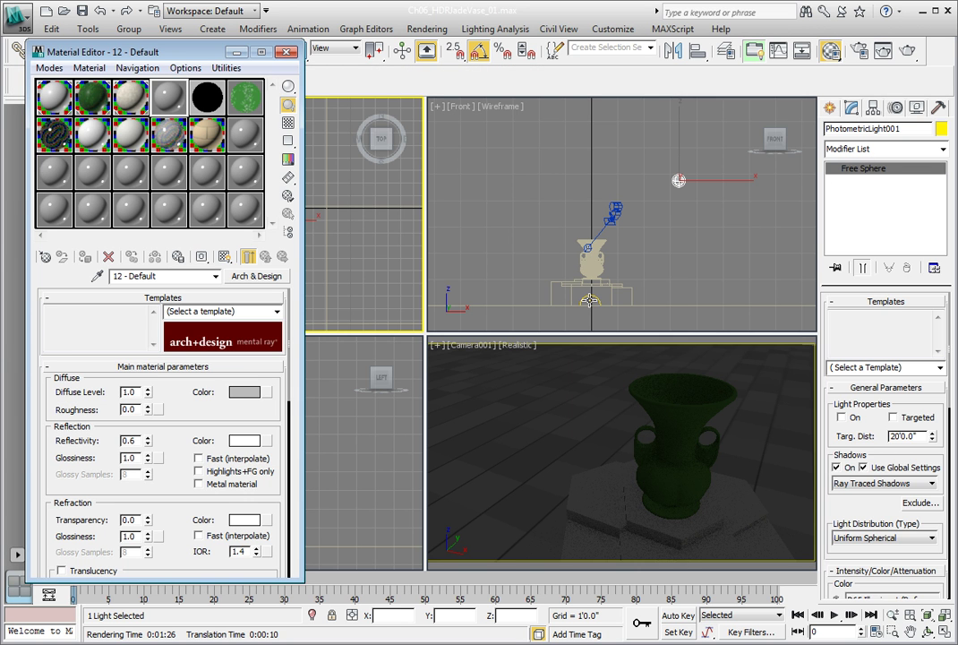
{"action": "left_click", "coordinate": [589, 299]}
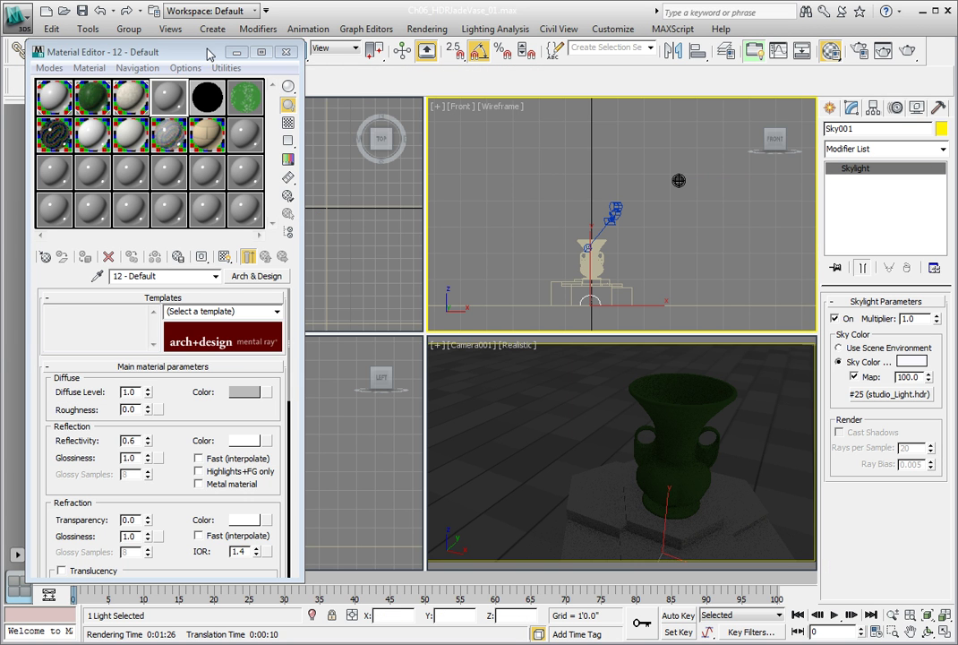
{"action": "left_click_drag", "start_coordinate": [190, 53], "coordinate": [277, 54]}
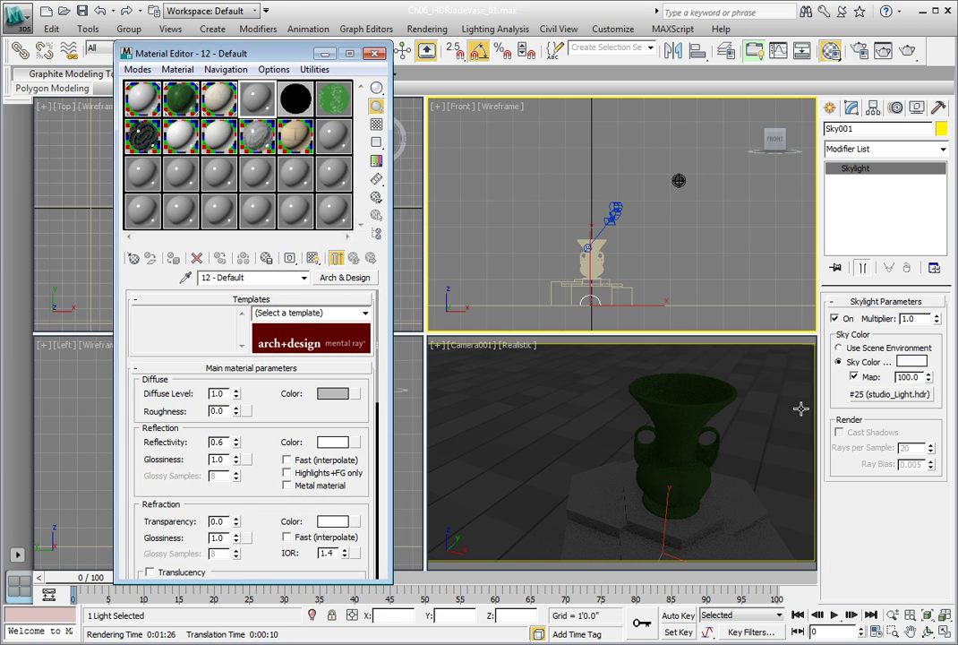
{"action": "left_click", "coordinate": [878, 395]}
{"action": "left_click_drag", "start_coordinate": [879, 399], "coordinate": [334, 147]}
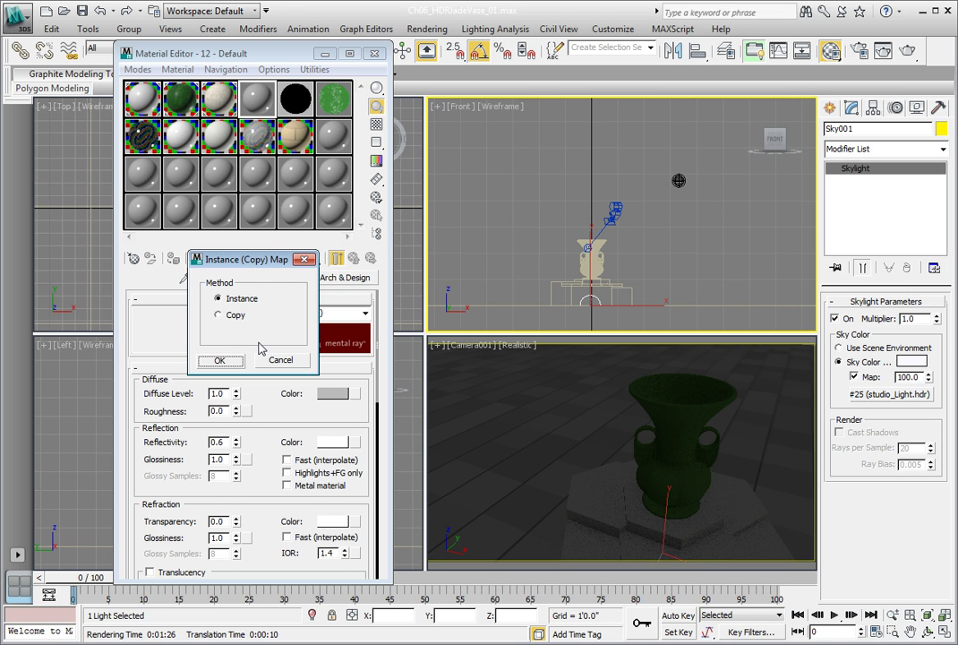
{"action": "left_click", "coordinate": [233, 360]}
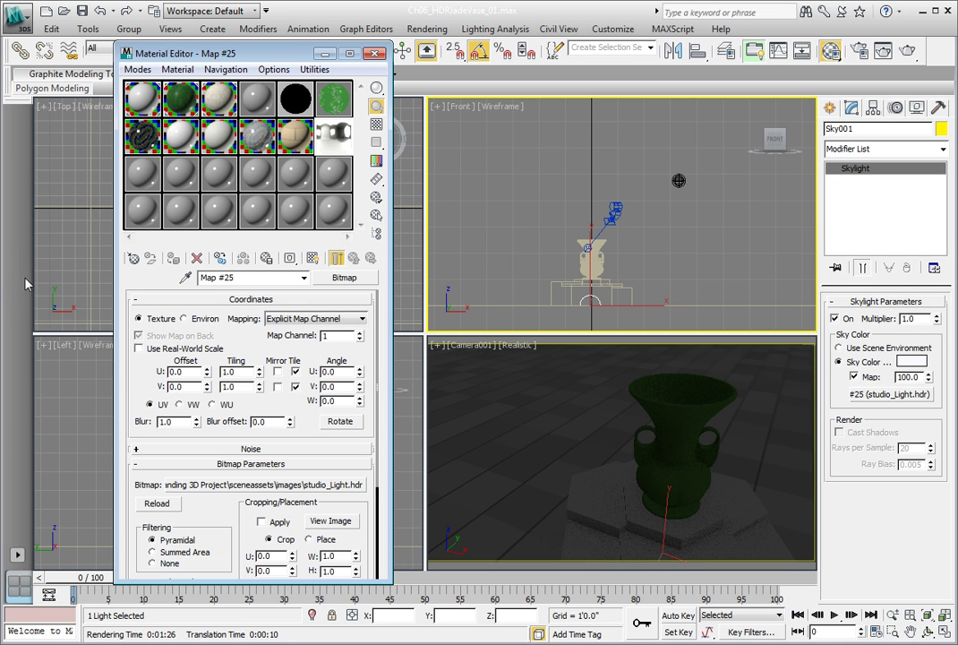
Step: Set the studio_Light.hdr map's coordinates to Environ with Spherical Environment mapping
{"action": "left_click", "coordinate": [190, 319]}
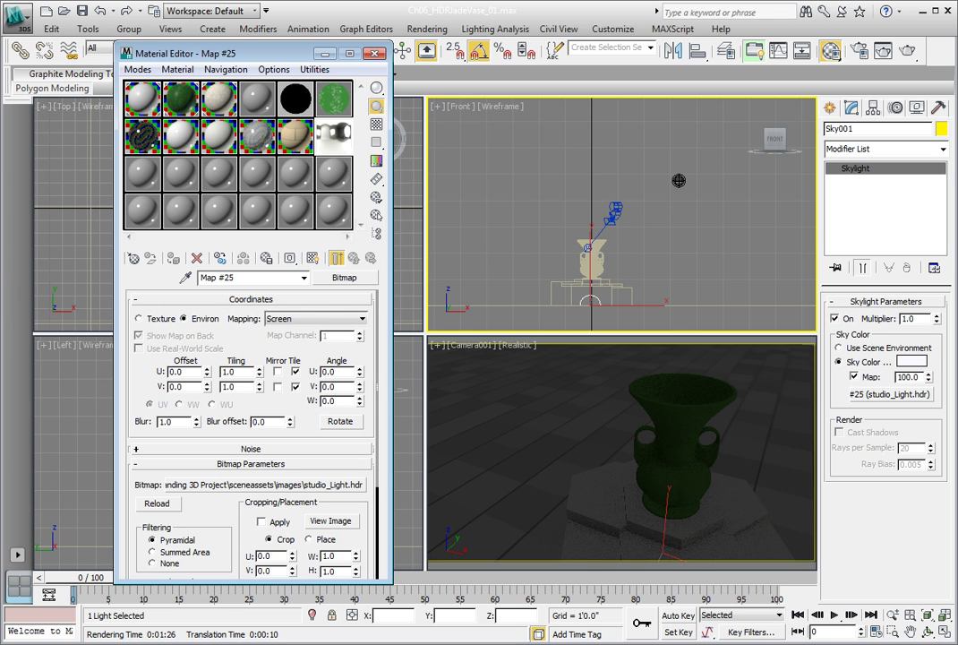
{"action": "left_click", "coordinate": [290, 321]}
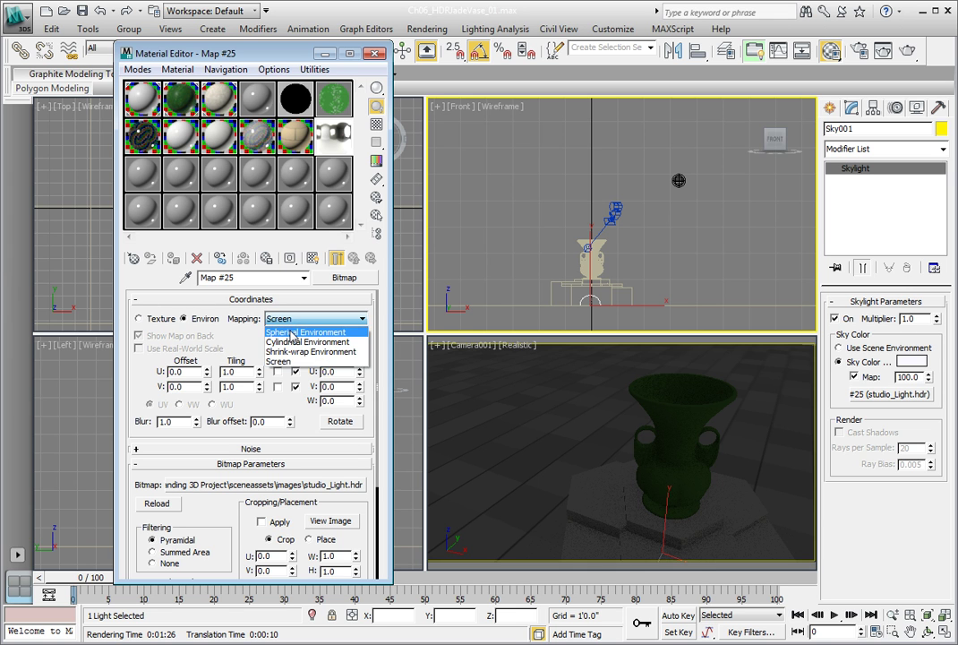
{"action": "left_click", "coordinate": [291, 333]}
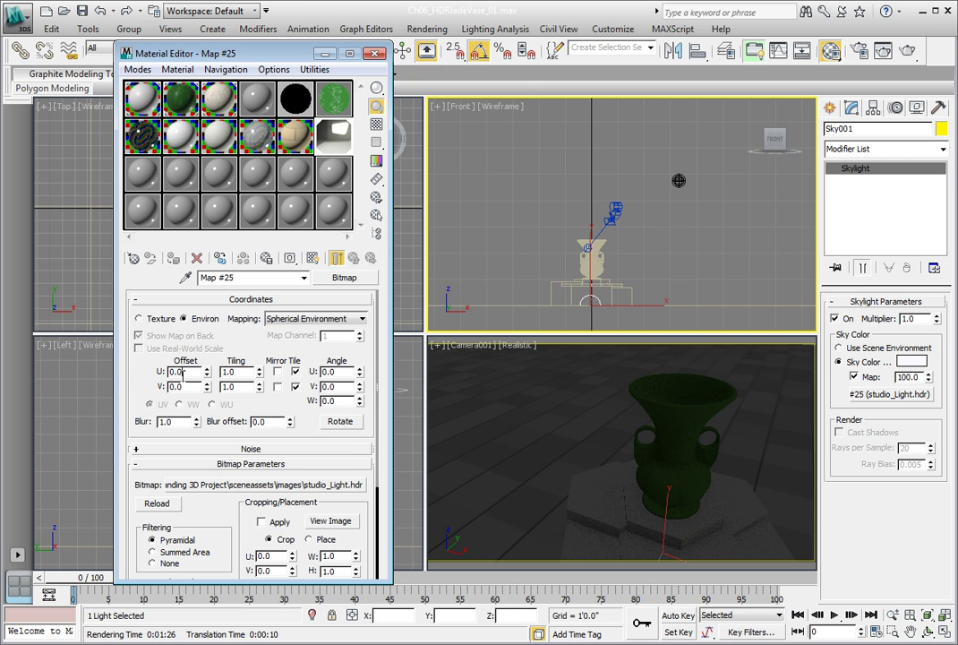
Step: Set the studio_Light.hdr map's U offset to -0.1 and test-render the Camera001 view
{"action": "type", "text": "-0.1"}
{"action": "left_click", "coordinate": [909, 52]}
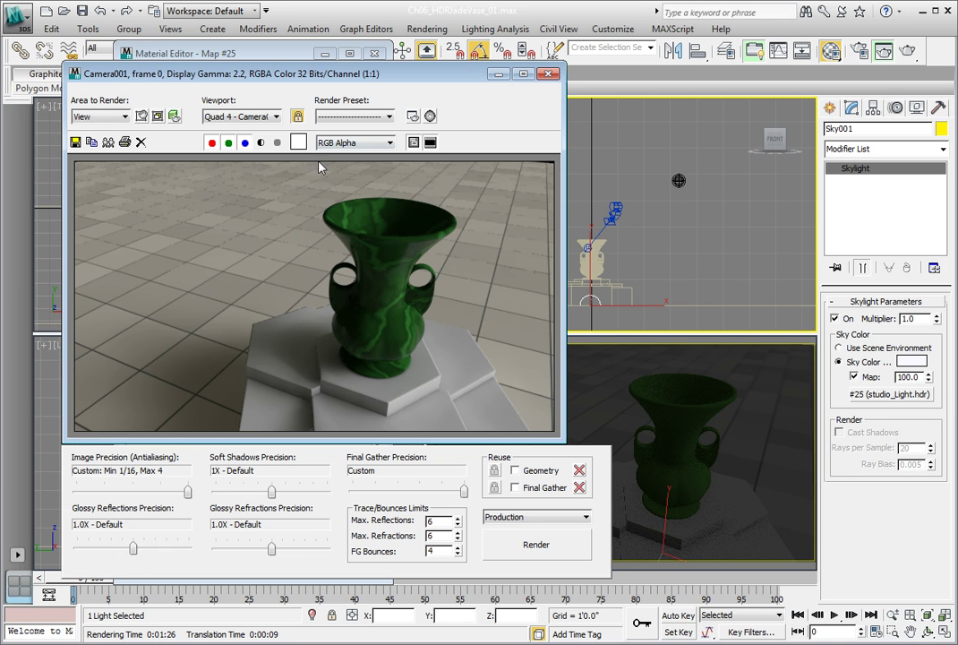
Step: Assign the studio_Light.hdr map from its sample slot as an instance to the scene's background environment map and re-render the Camera001 view
{"action": "left_click", "coordinate": [266, 55]}
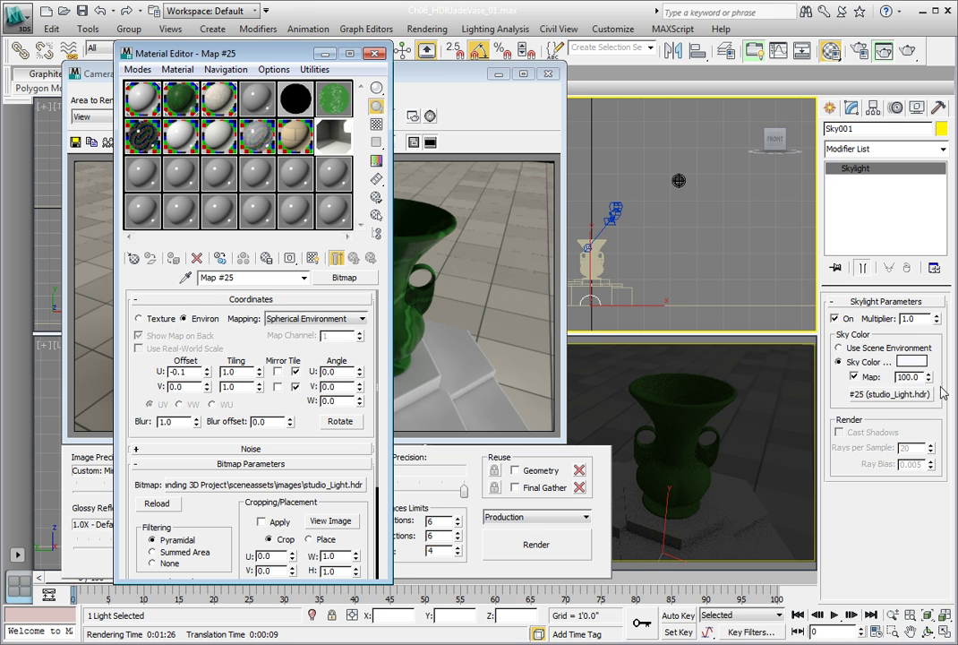
{"action": "left_click", "coordinate": [432, 29]}
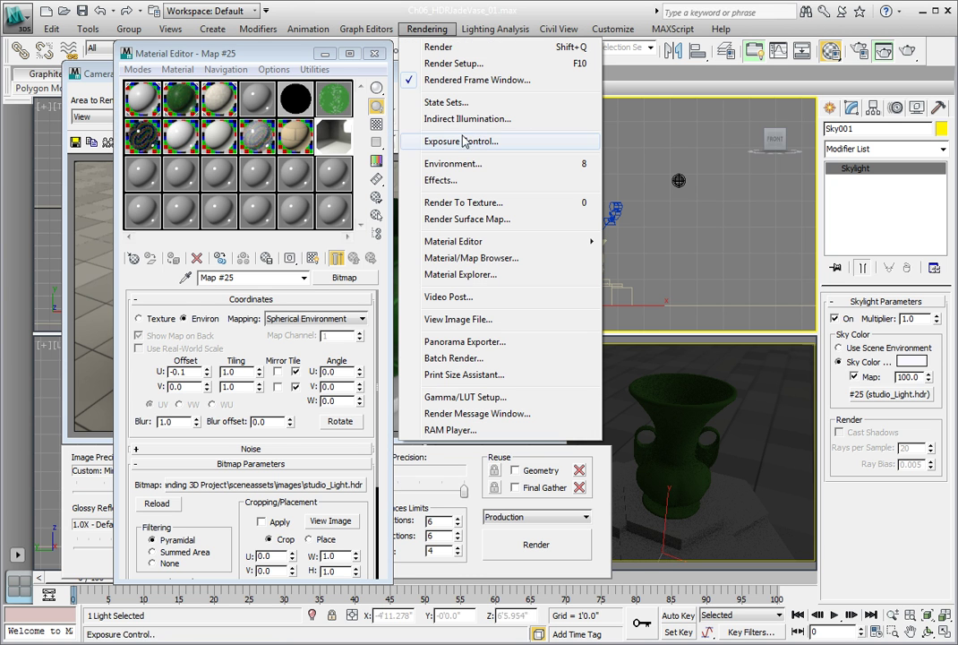
{"action": "left_click", "coordinate": [463, 164]}
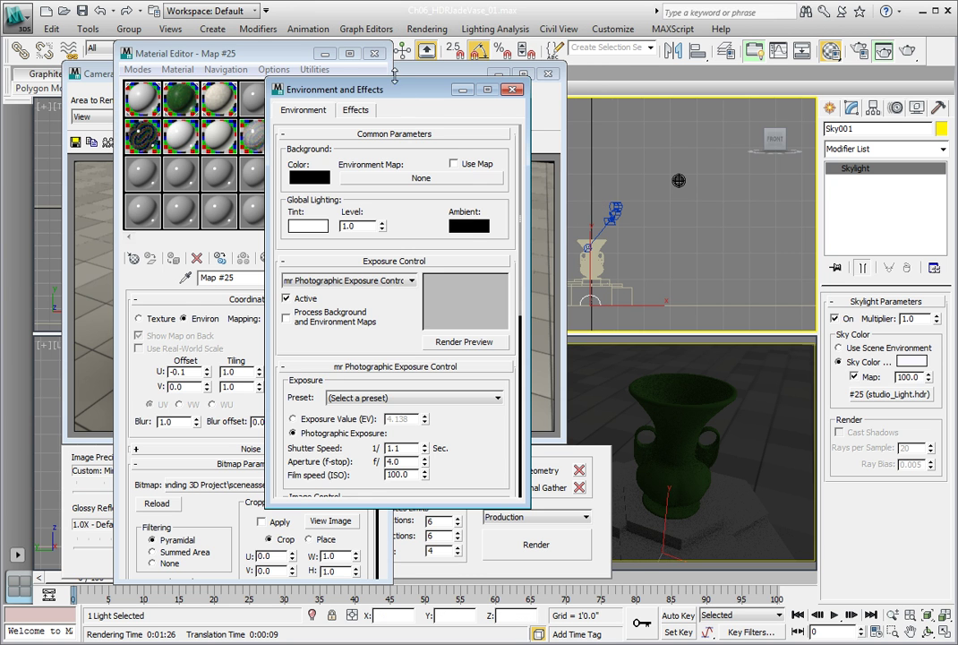
{"action": "left_click_drag", "start_coordinate": [399, 95], "coordinate": [767, 47]}
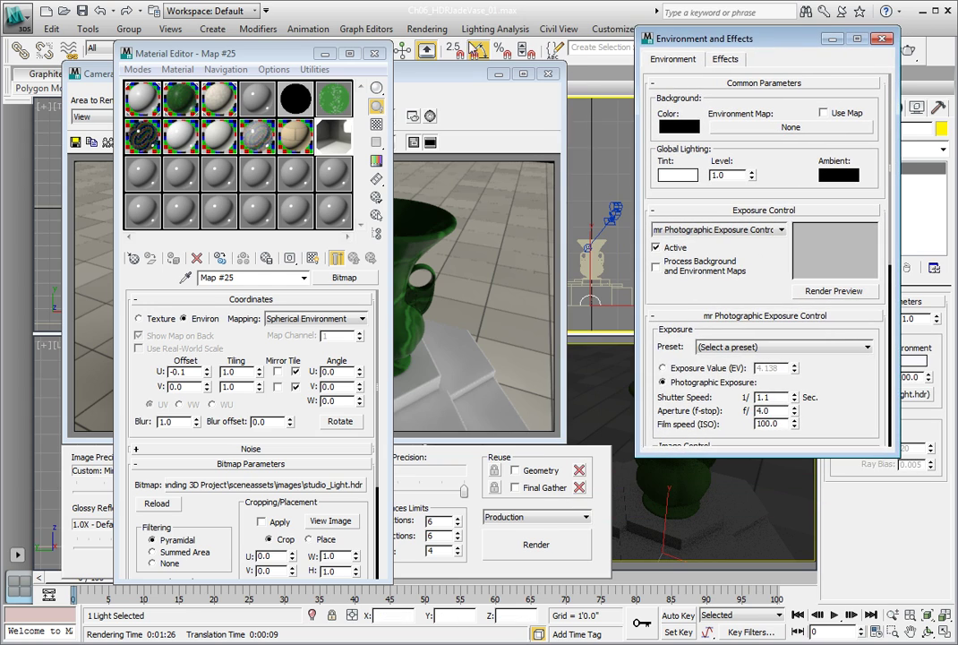
{"action": "left_click_drag", "start_coordinate": [288, 59], "coordinate": [218, 36]}
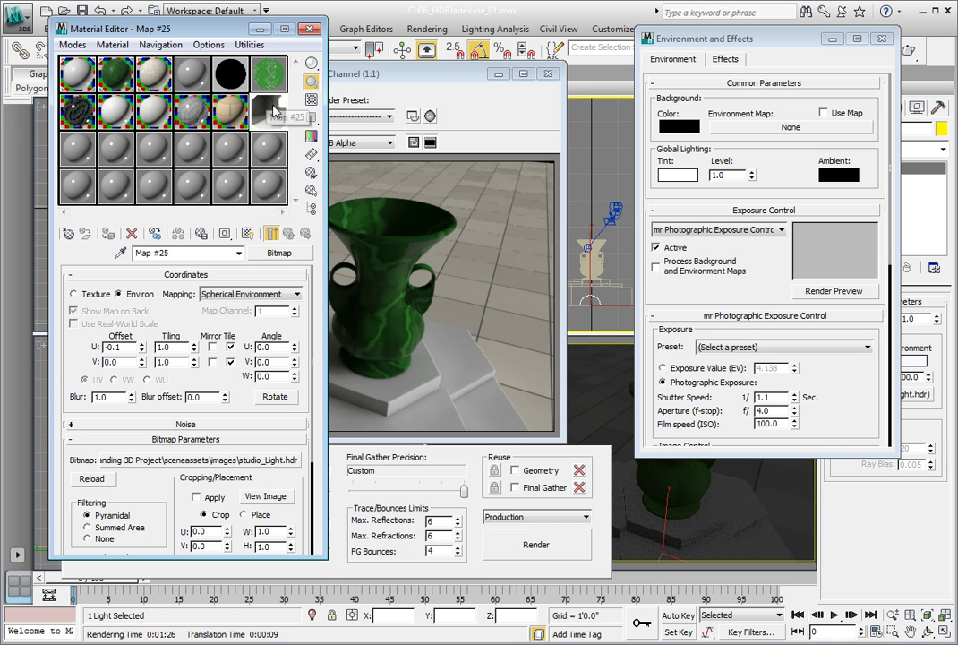
{"action": "left_click_drag", "start_coordinate": [273, 117], "coordinate": [800, 133]}
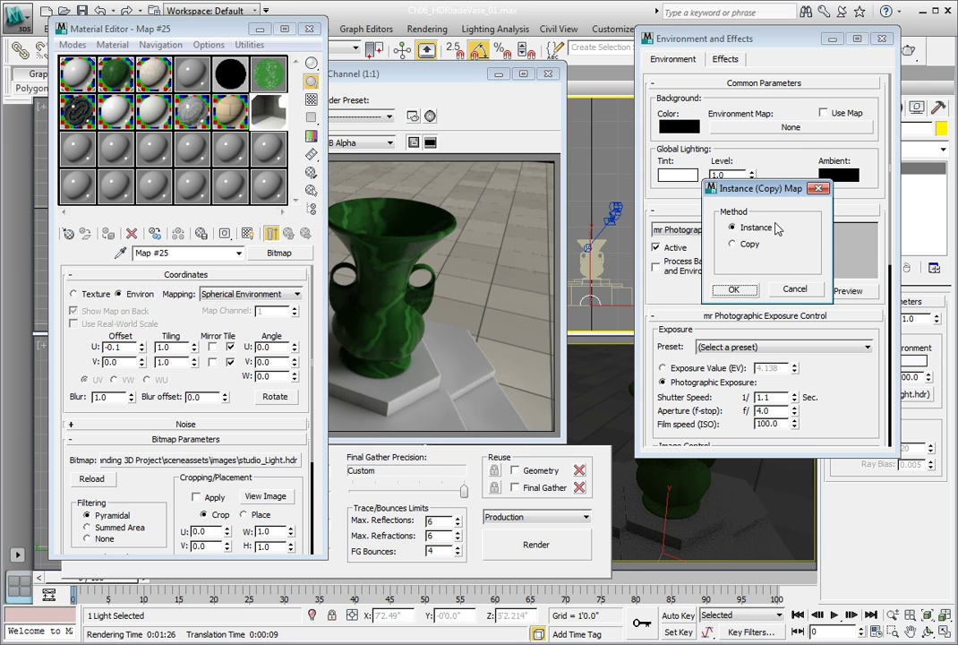
{"action": "left_click", "coordinate": [740, 290]}
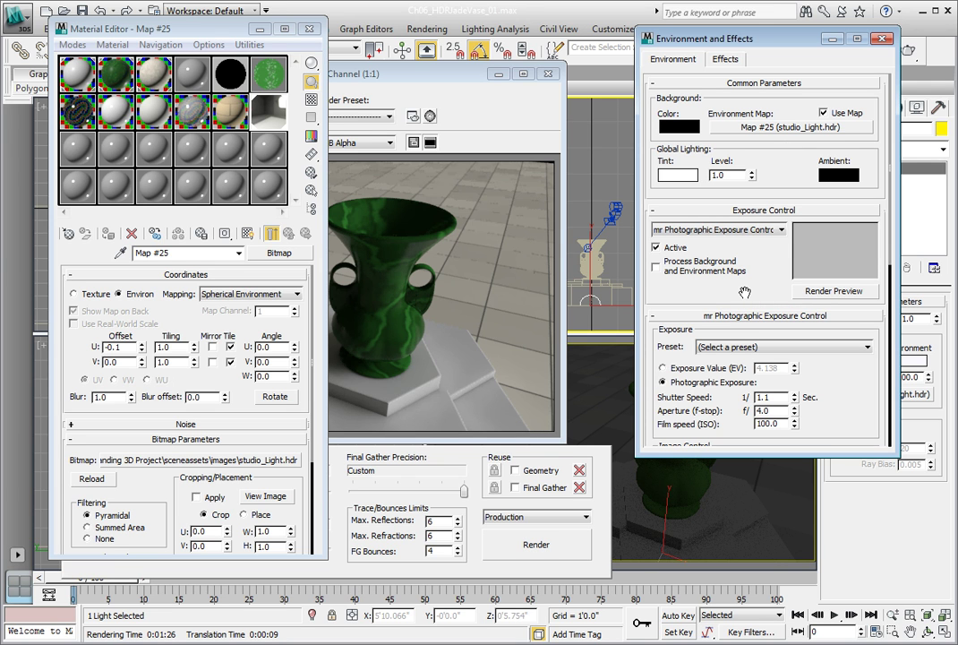
{"action": "left_click", "coordinate": [382, 72]}
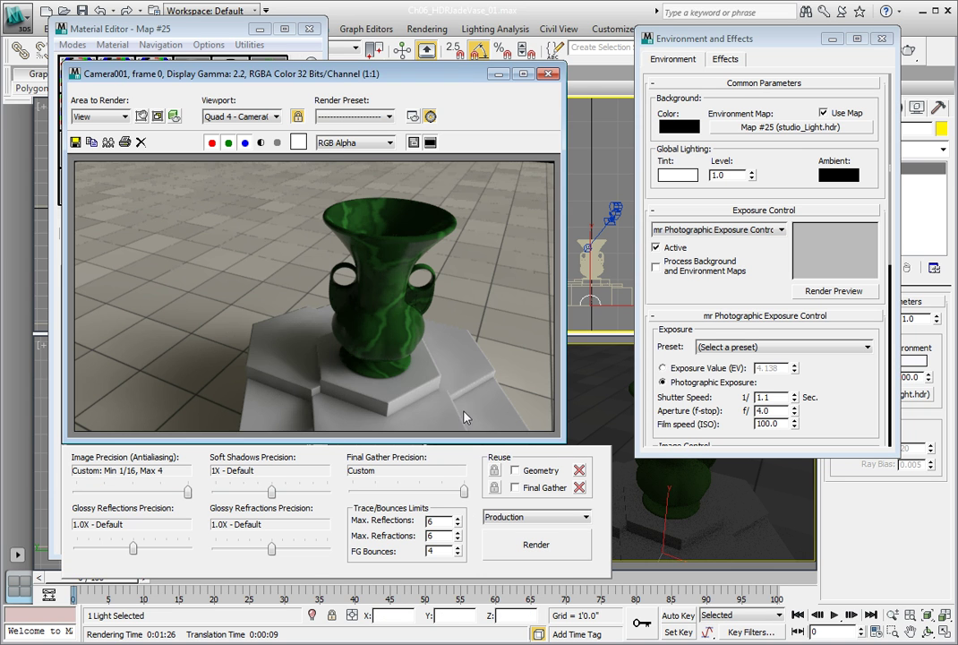
{"action": "left_click", "coordinate": [518, 539]}
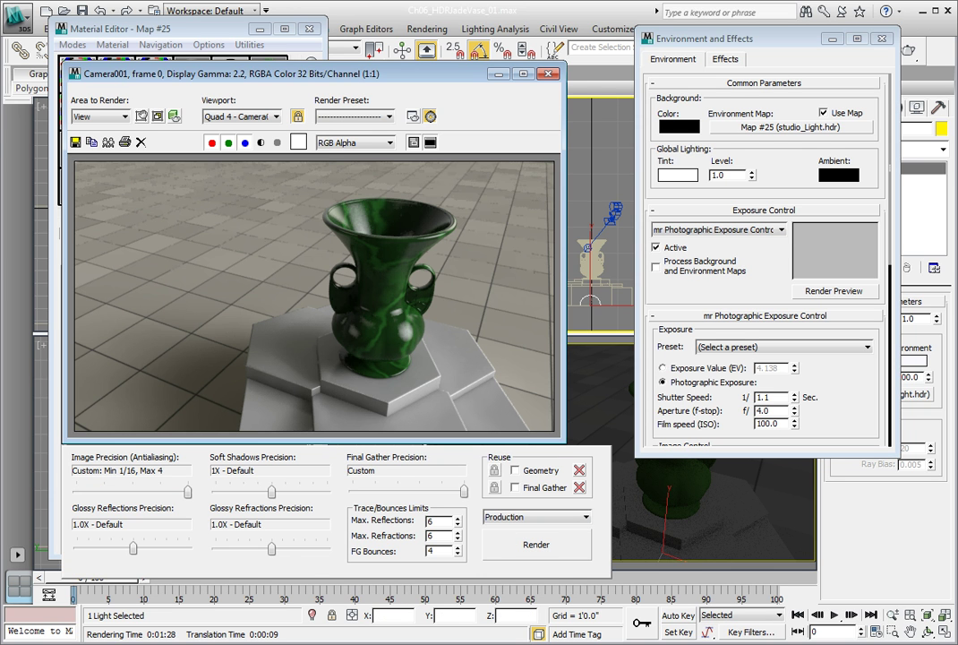